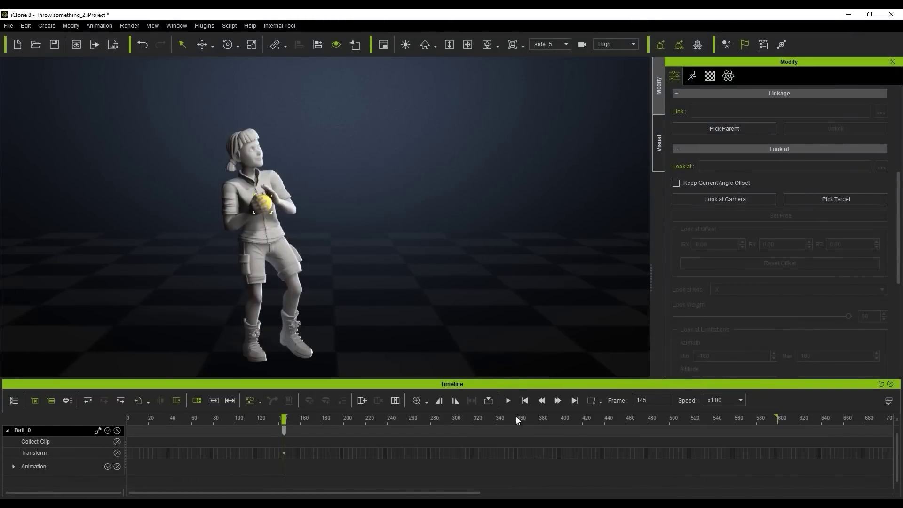
Step: Link the yellow ball to CC_Base_R_Hand and play back to confirm it follows the hand
left_click(507, 401)
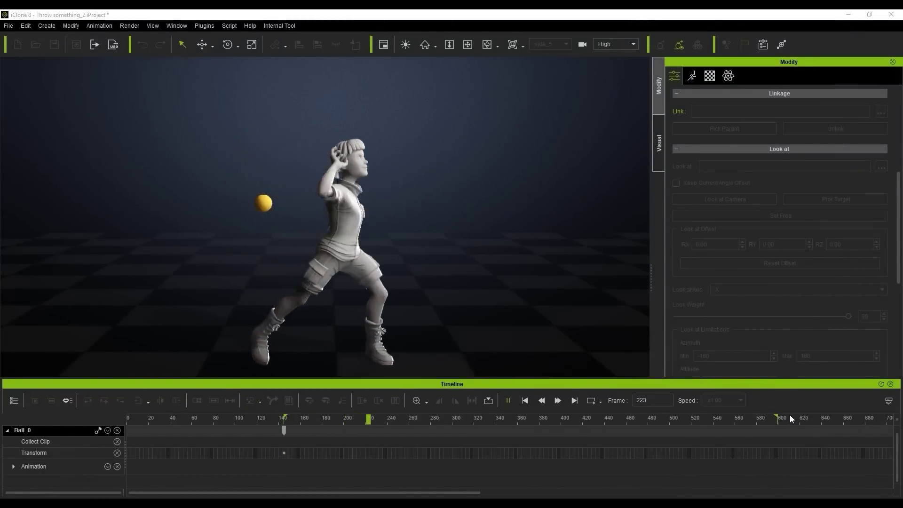
key("space")
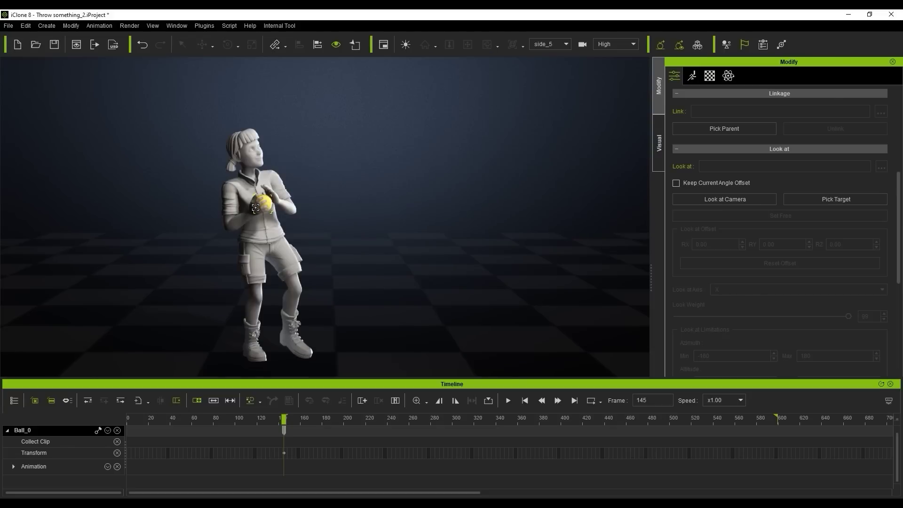
left_click(256, 208)
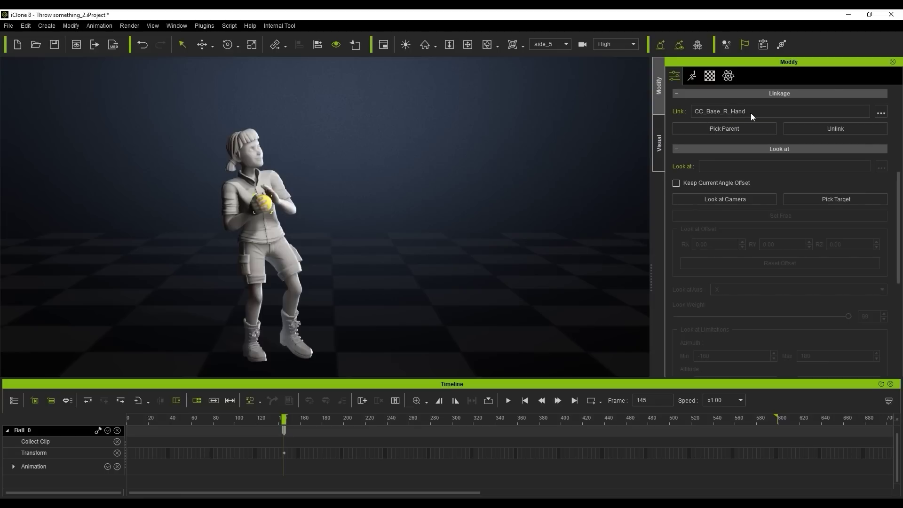
key("space")
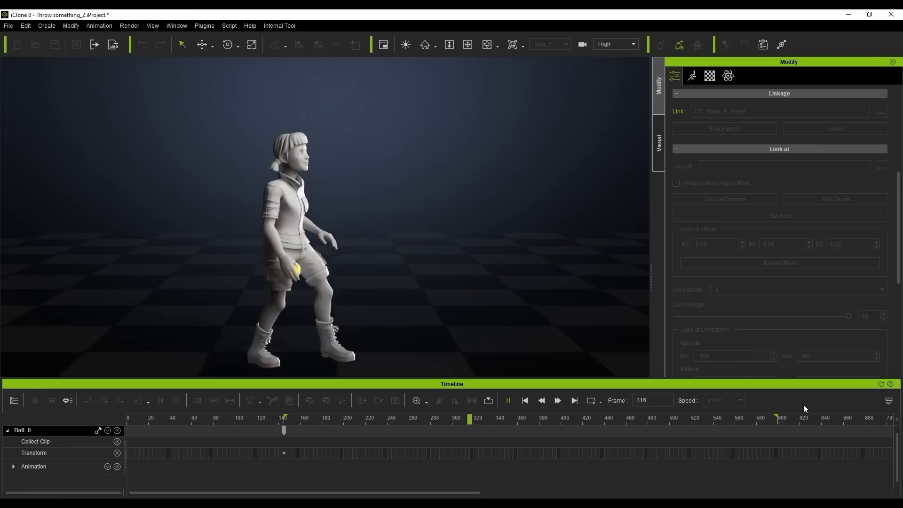
key("space")
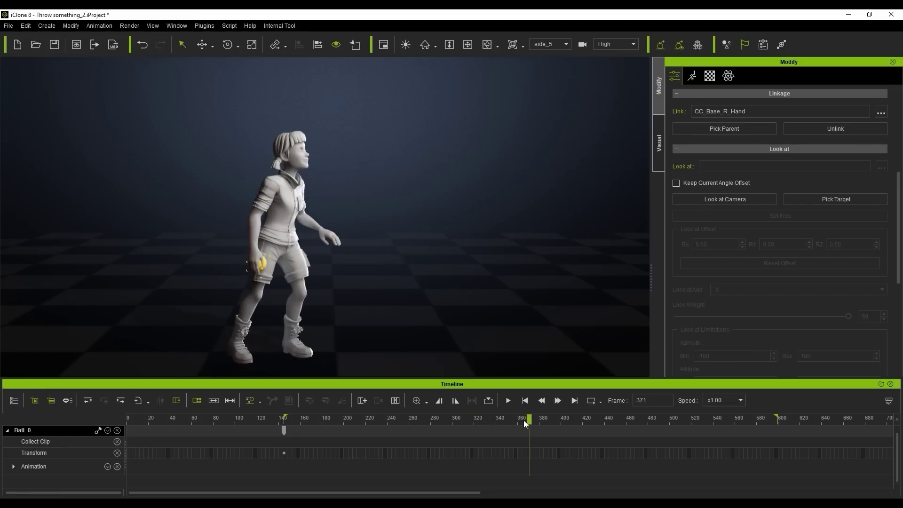
Step: Add a Detach key at frame 230 so the ball releases from the raised hand
left_click_drag(524, 420, 380, 416)
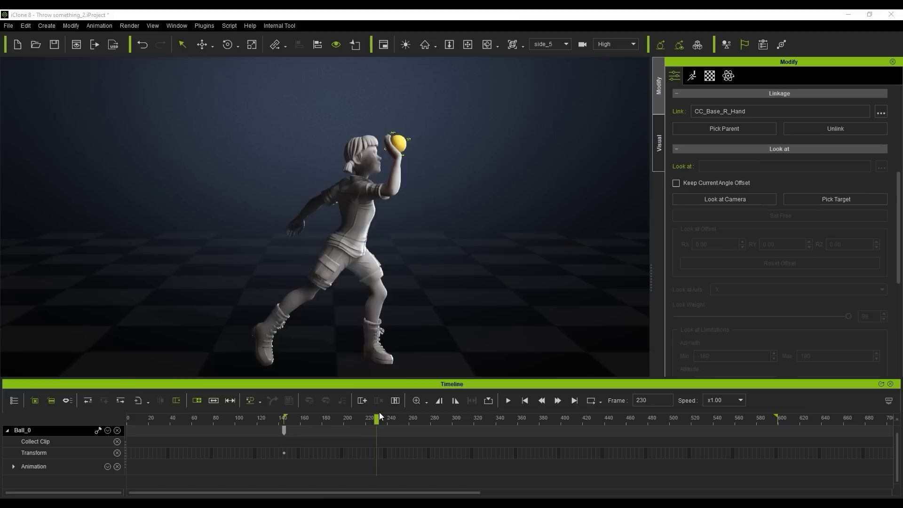
left_click(285, 46)
left_click(310, 78)
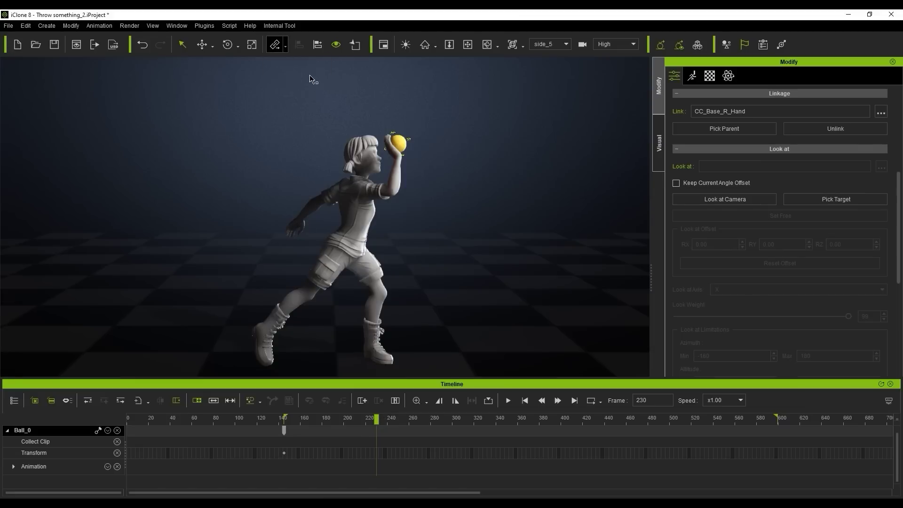
left_click(311, 78)
left_click_drag(376, 417, 283, 418)
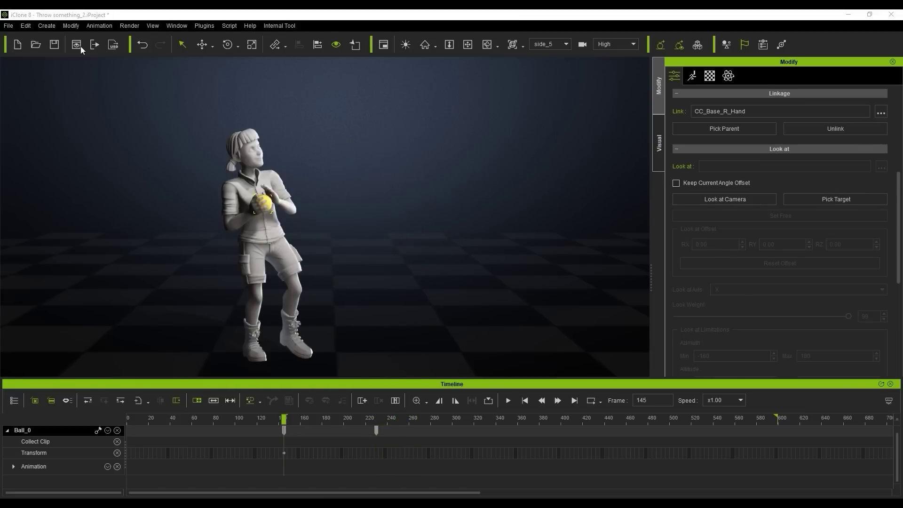
Step: Add an Infinite Plane from Create > Physics as the ground surface
left_click(45, 26)
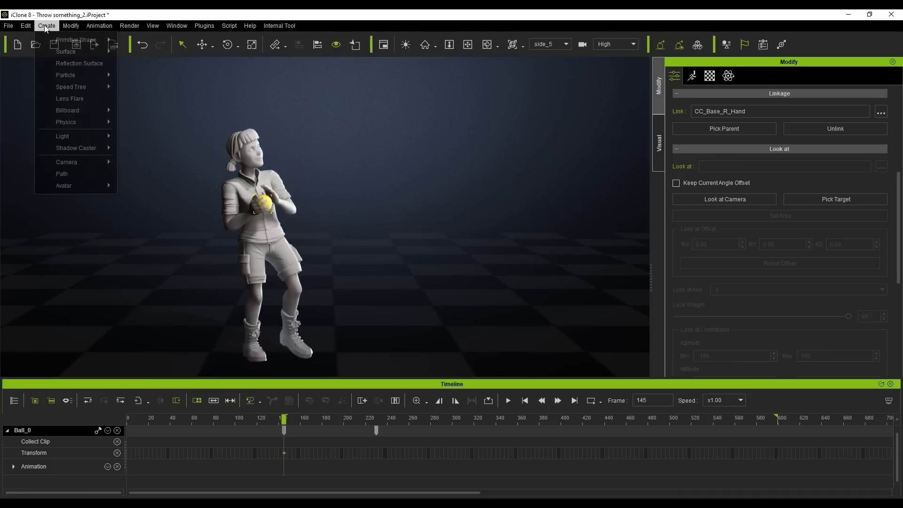
mouse_move(87, 130)
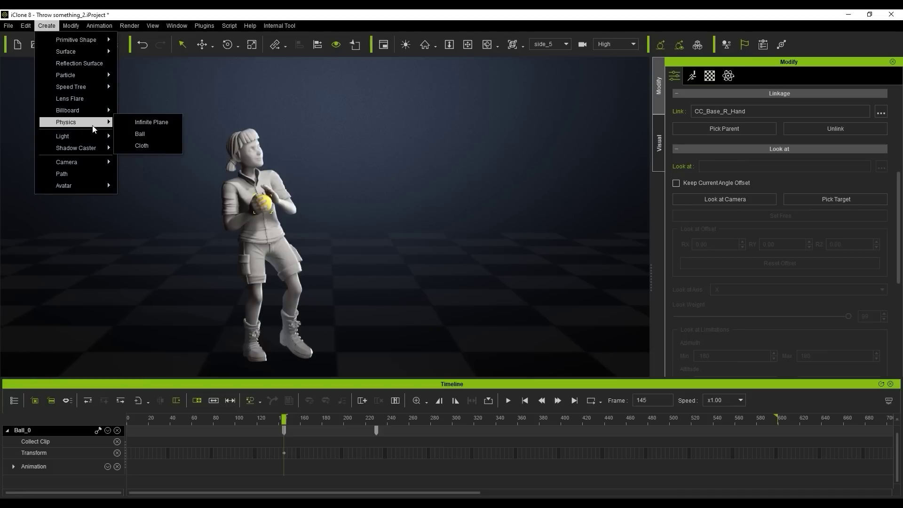
left_click(175, 123)
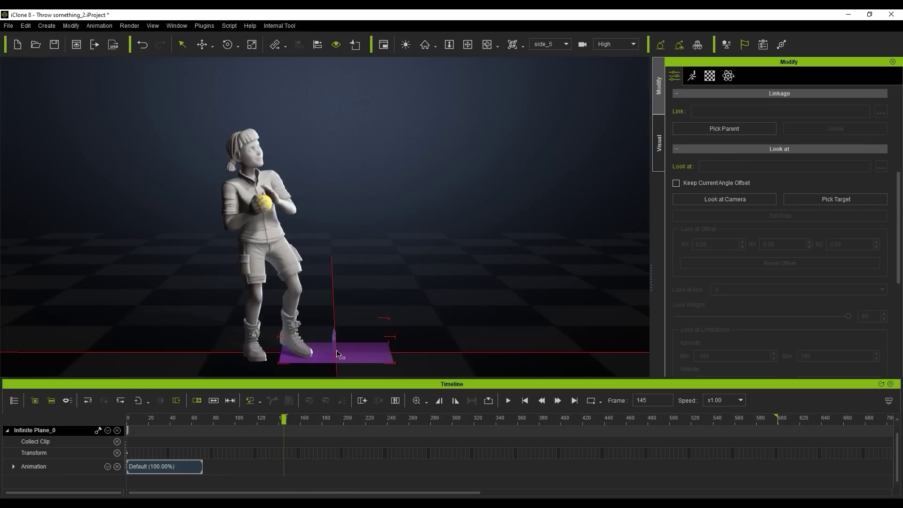
Step: Activate physics on the yellow ball and give it a Sphere collision bound
left_click(728, 76)
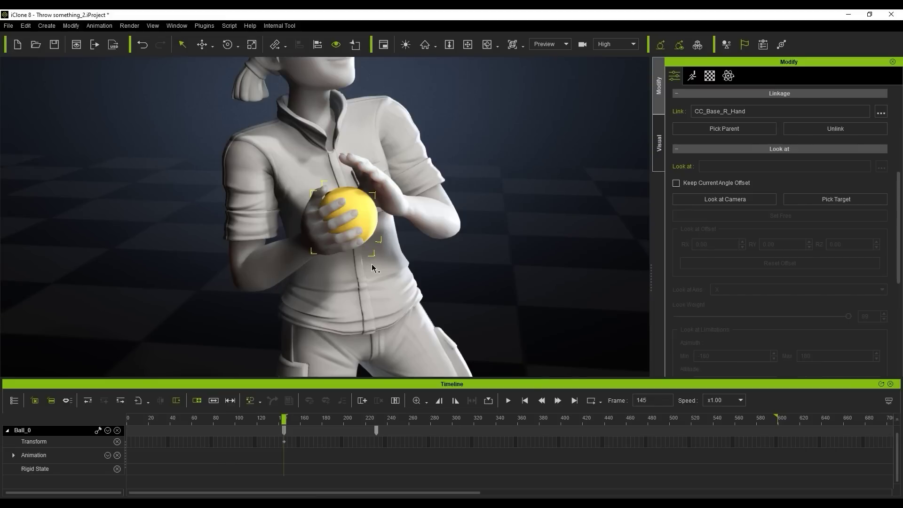
left_click(728, 76)
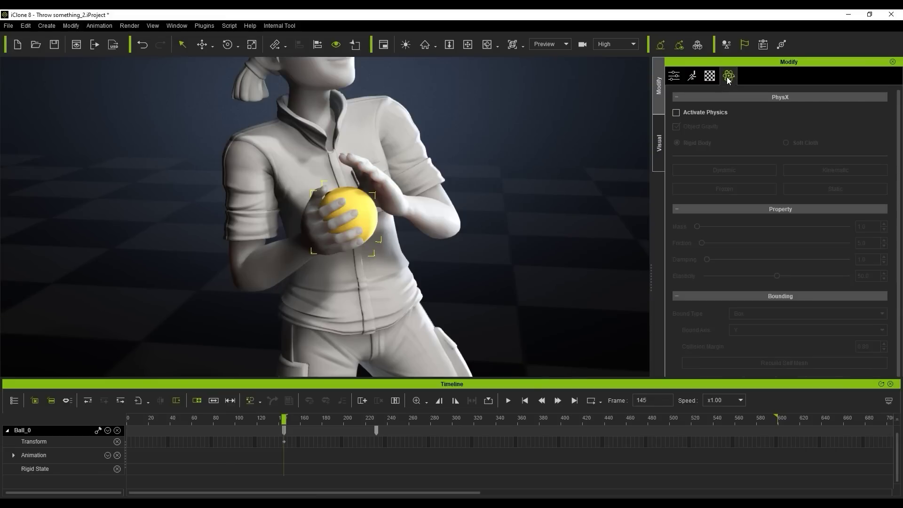
left_click(681, 114)
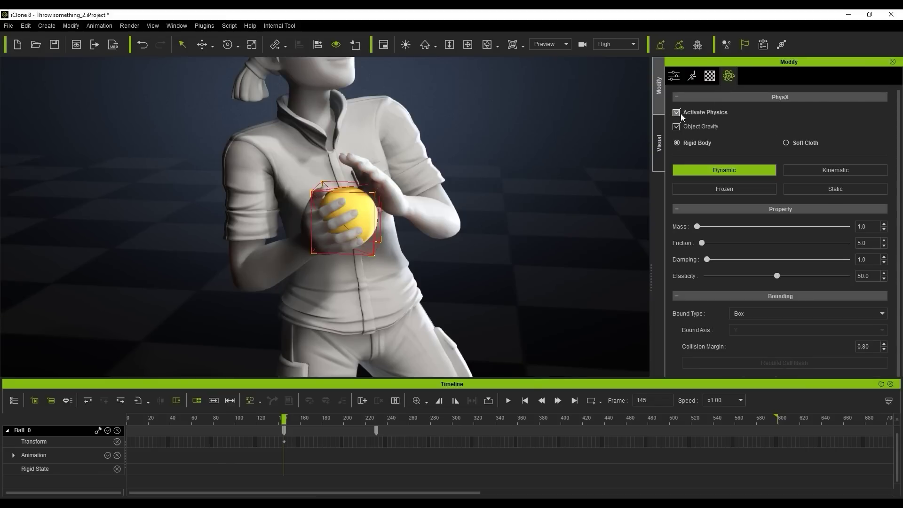
left_click(774, 312)
left_click(760, 332)
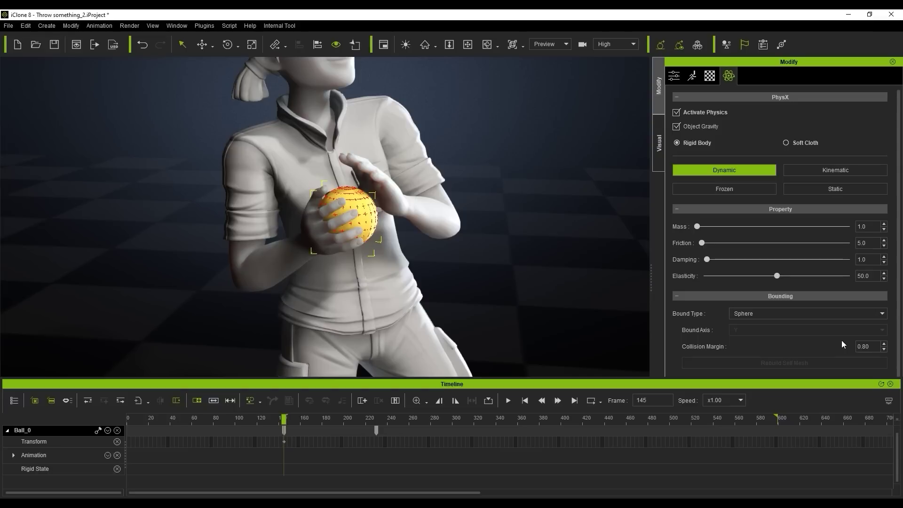
Step: Set collision margin 0.50, elasticity 100 and friction 3.0, then test with simulation enabled
double_click(867, 347)
type("0.50")
left_click_drag(783, 276, 896, 267)
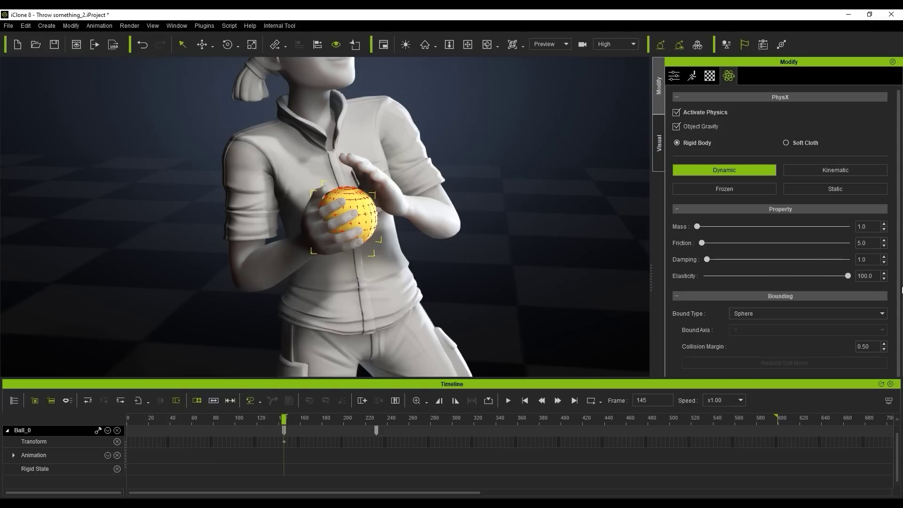
double_click(863, 242)
type("3")
key("Return")
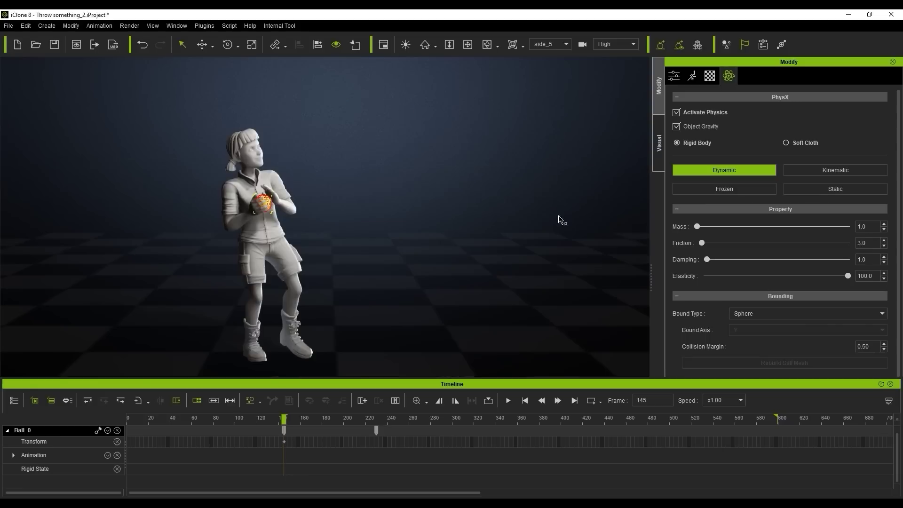
left_click(726, 44)
left_click(508, 400)
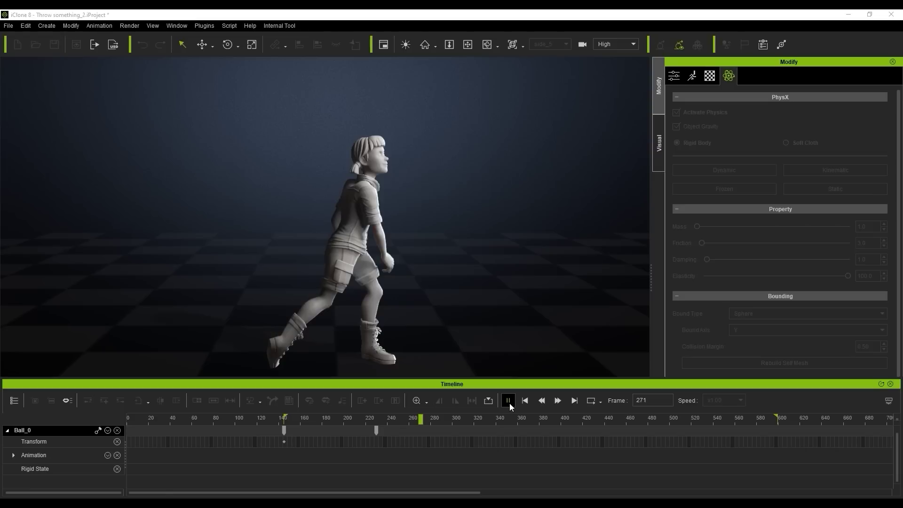
Step: Key the ball's rigid state Kinematic at frame 145 and Dynamic at frame 230
left_click(510, 402)
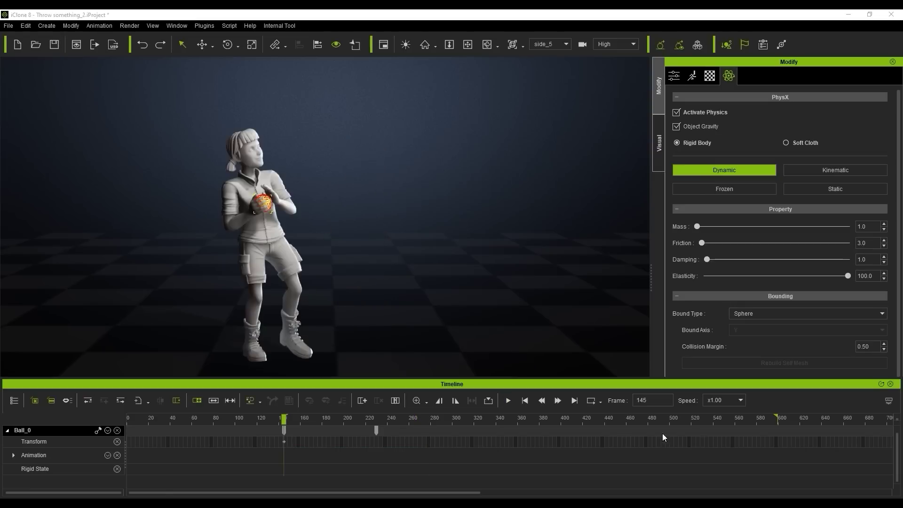
left_click(524, 400)
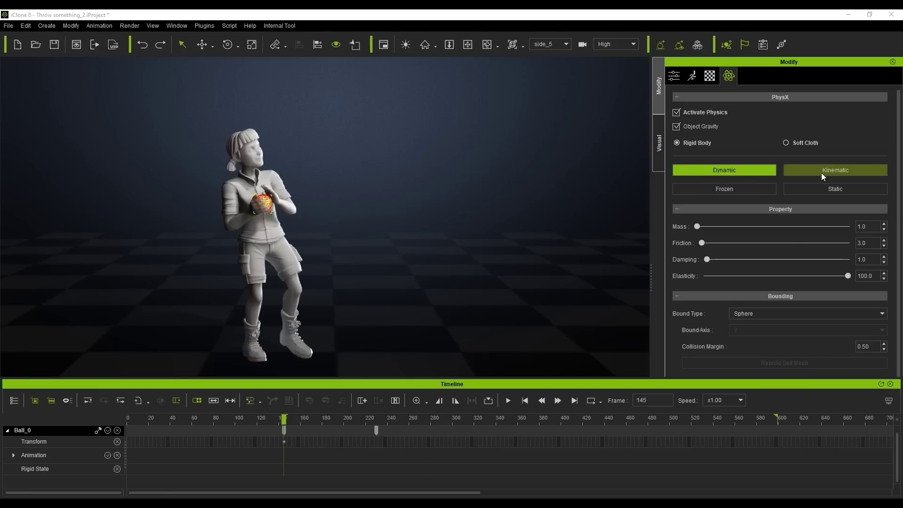
left_click(859, 170)
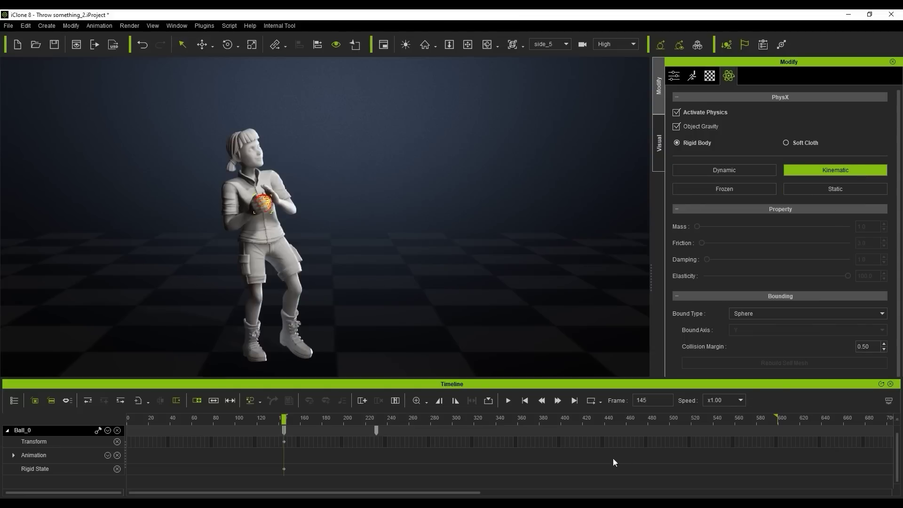
left_click(284, 468)
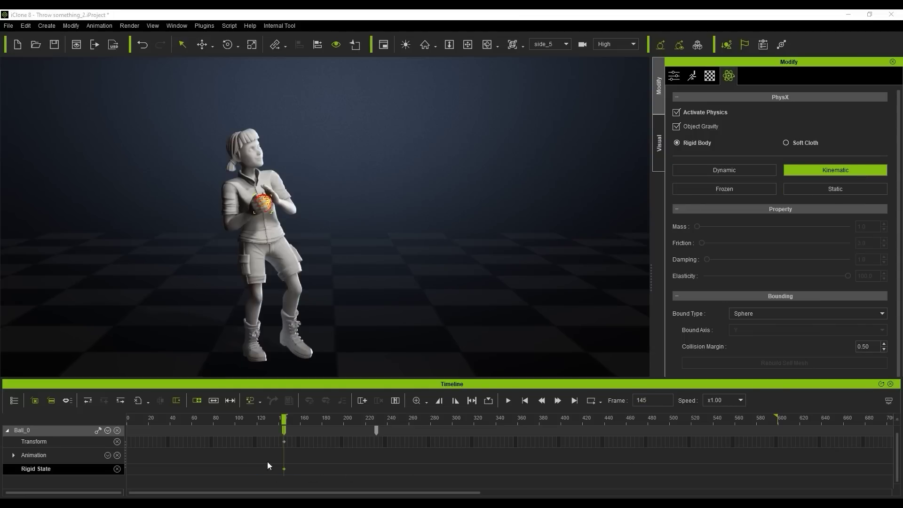
left_click(377, 431)
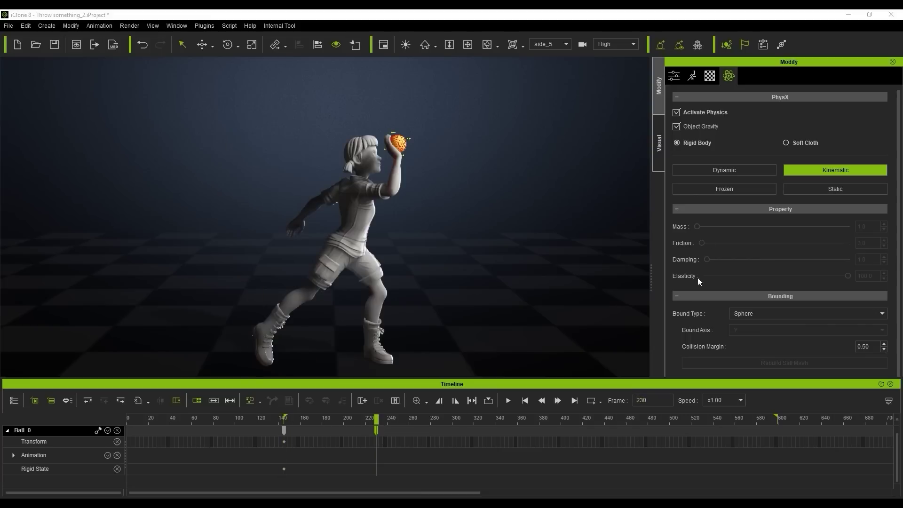
left_click(743, 170)
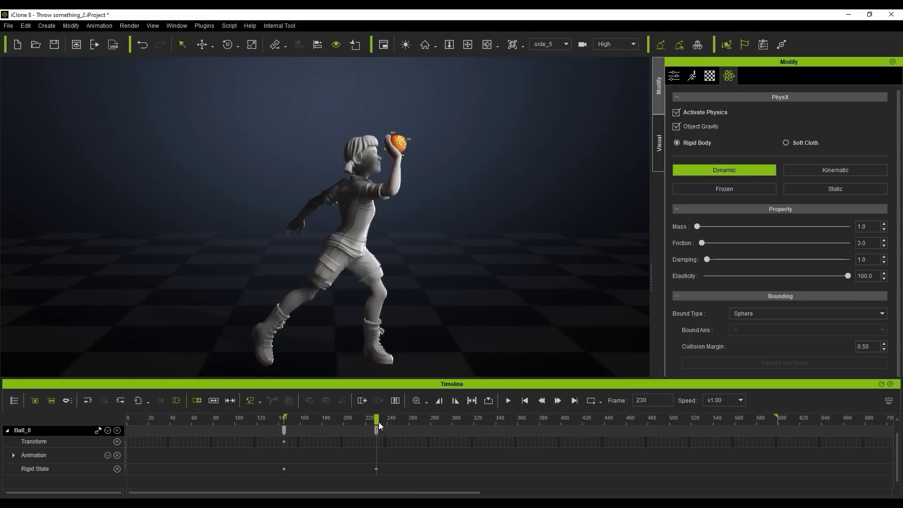
mouse_move(379, 422)
left_mouse_down()
mouse_move(303, 423)
mouse_move(393, 426)
left_mouse_up()
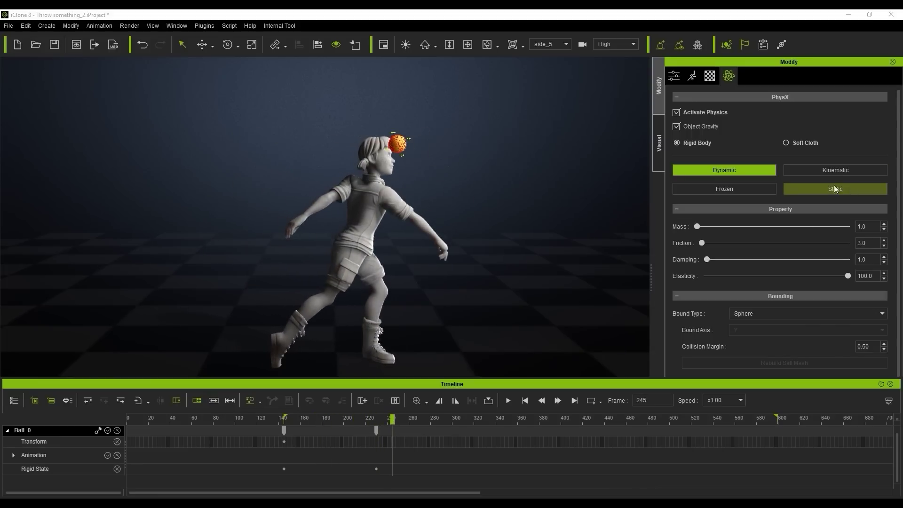
Step: Replay the throw, then select the ball and step to frame 231
left_click(525, 400)
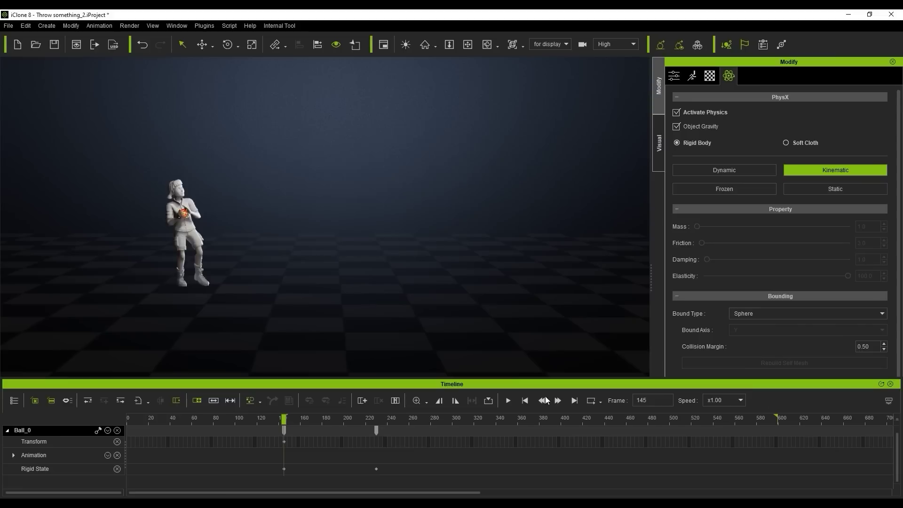
left_click(506, 400)
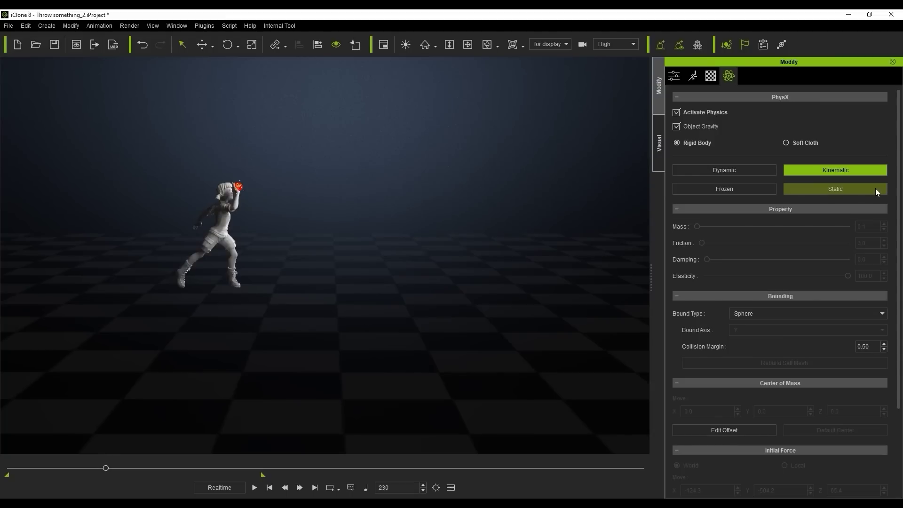
scroll(879, 264, "down", 3)
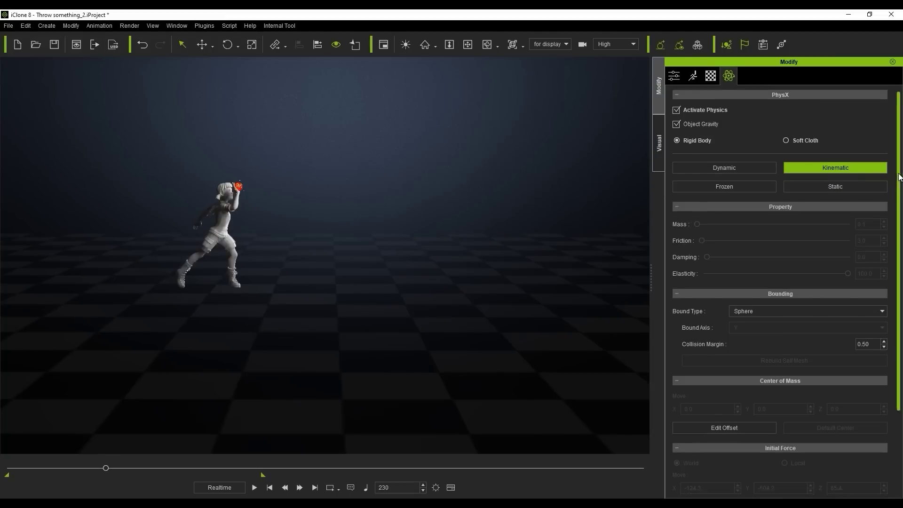
left_click(239, 187)
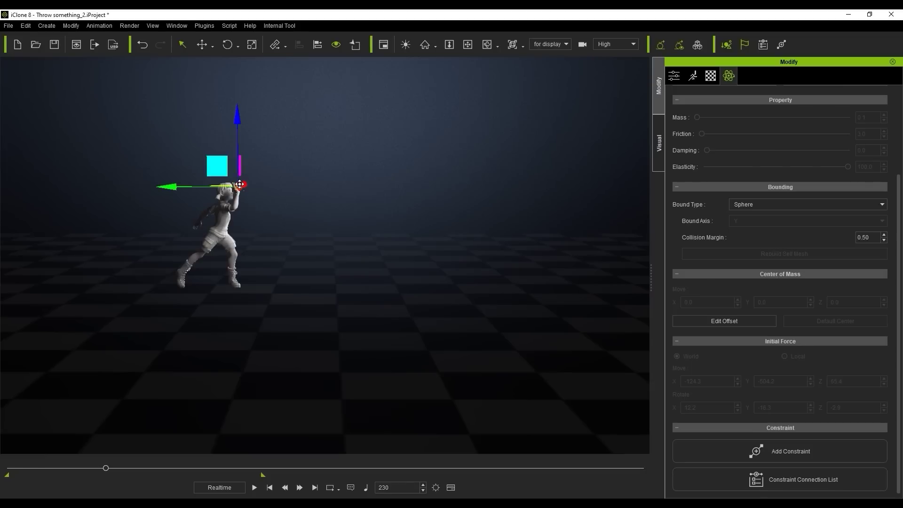
left_click(299, 488)
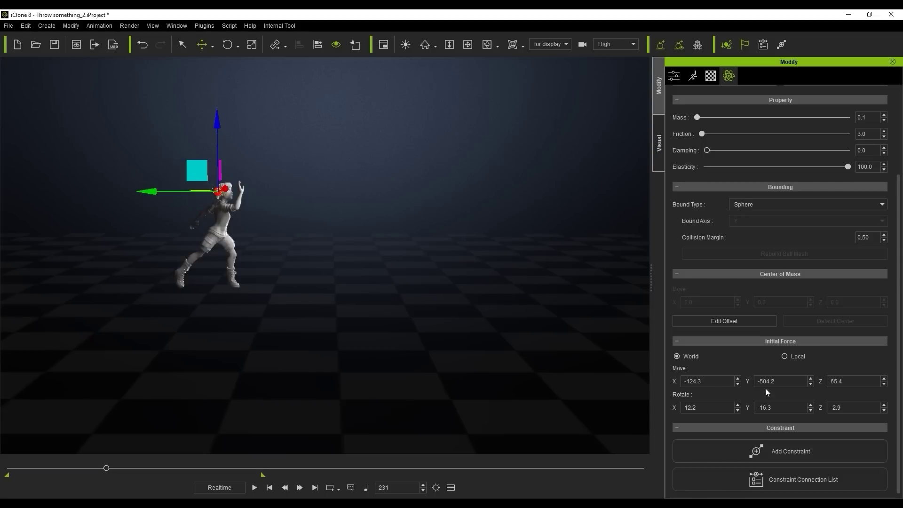
Step: Set the ball's initial force Move Y to -700.0 and play the throw in the Timeline
double_click(786, 382)
type("-700.0")
double_click(838, 381)
key("F3")
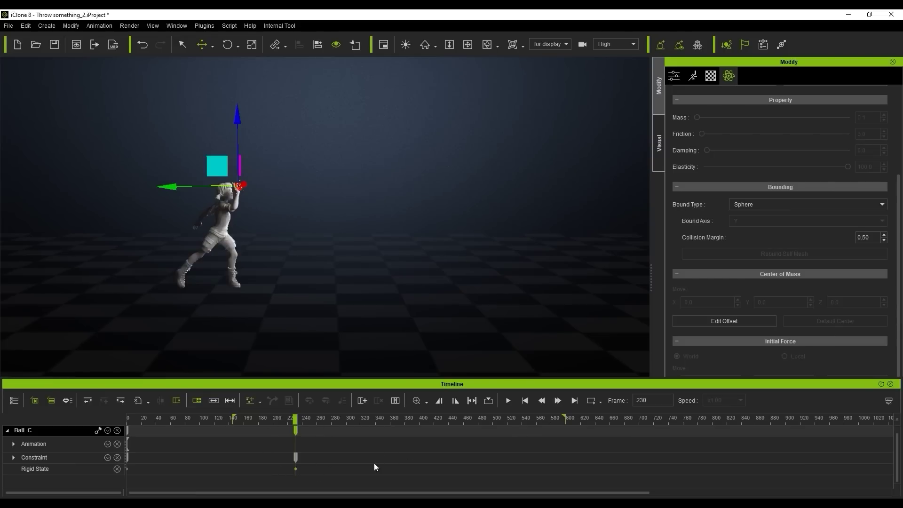
key("space")
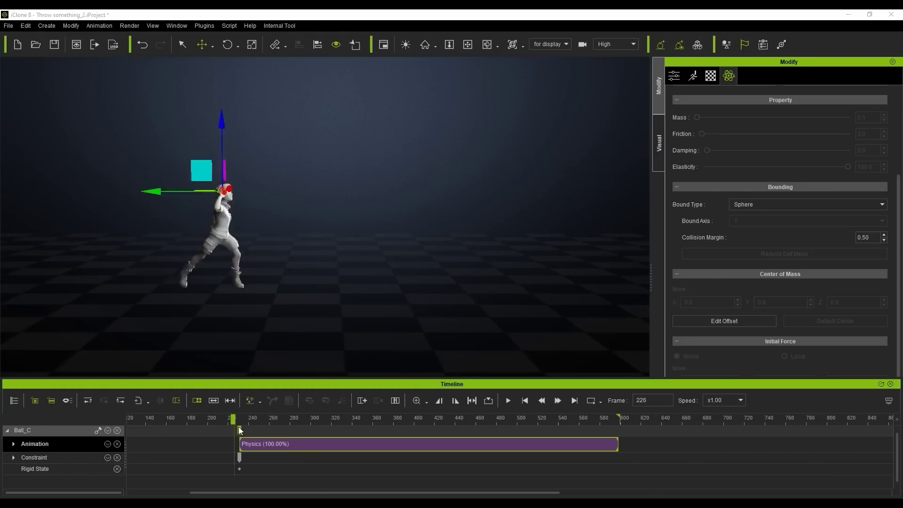
Step: Scrub to frame 242 to view the Physics clip and select the Ball_C track
mouse_move(238, 427)
left_mouse_down()
mouse_move(345, 436)
mouse_move(246, 433)
left_mouse_up()
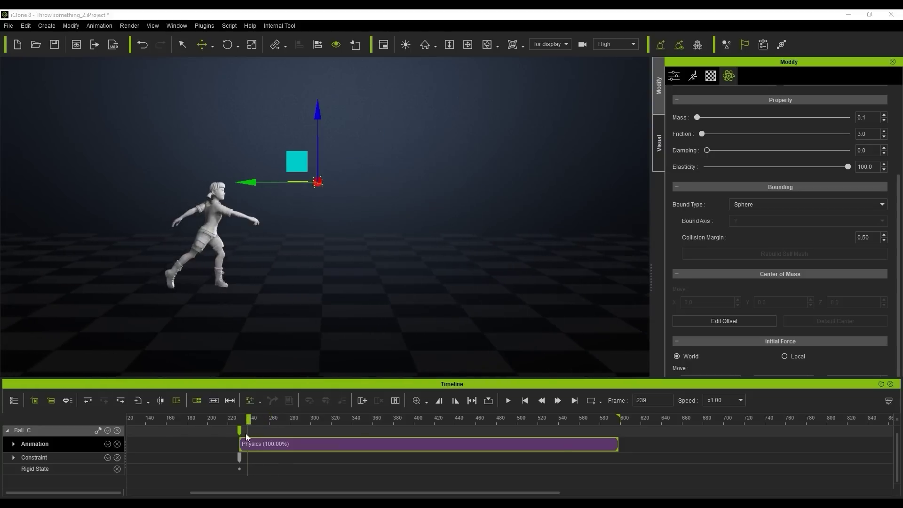
left_click(273, 187)
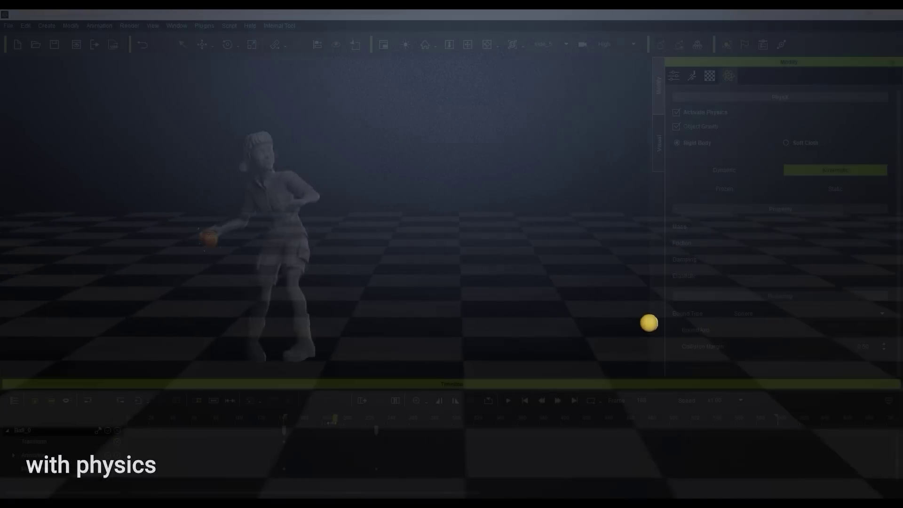
left_click_drag(347, 424, 392, 426)
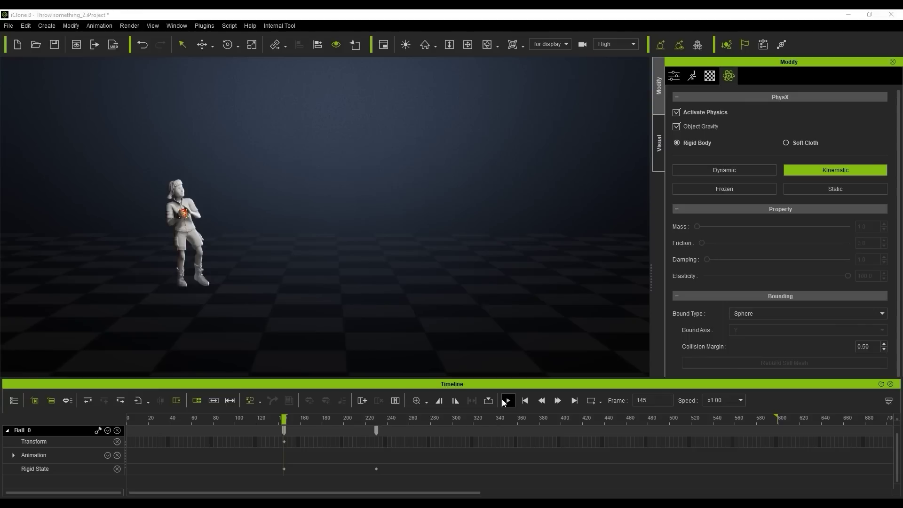
Step: Select the ball at frame 231 and play the physics throw from the Timeline
left_click(506, 401)
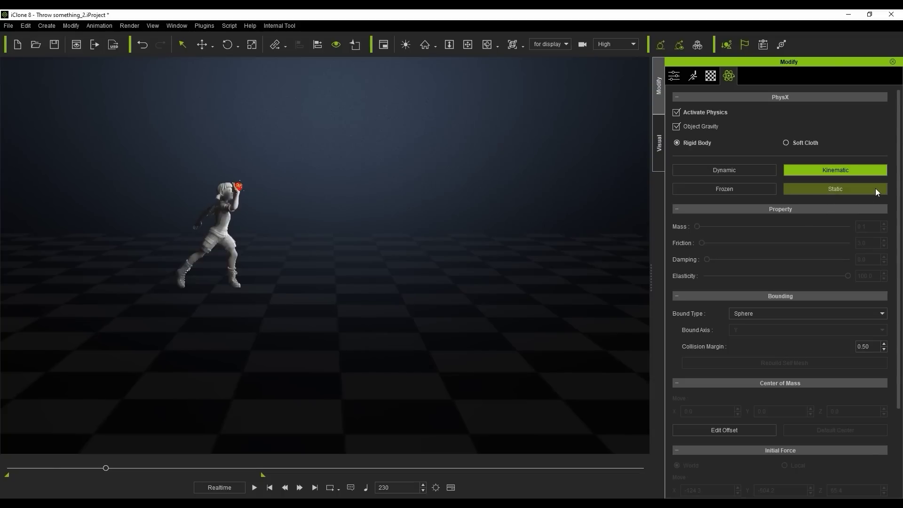
left_click(875, 188)
scroll(846, 282, "down", 3)
left_click(299, 487)
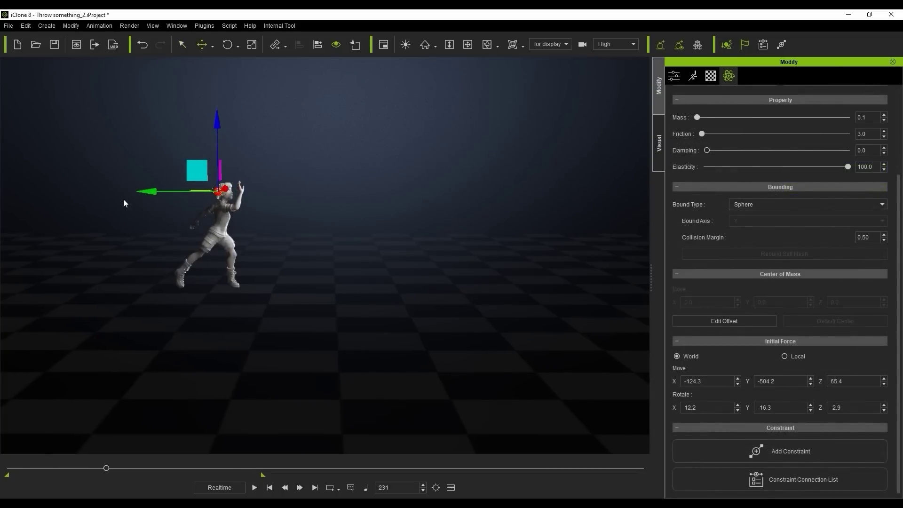
key("F3")
key("space")
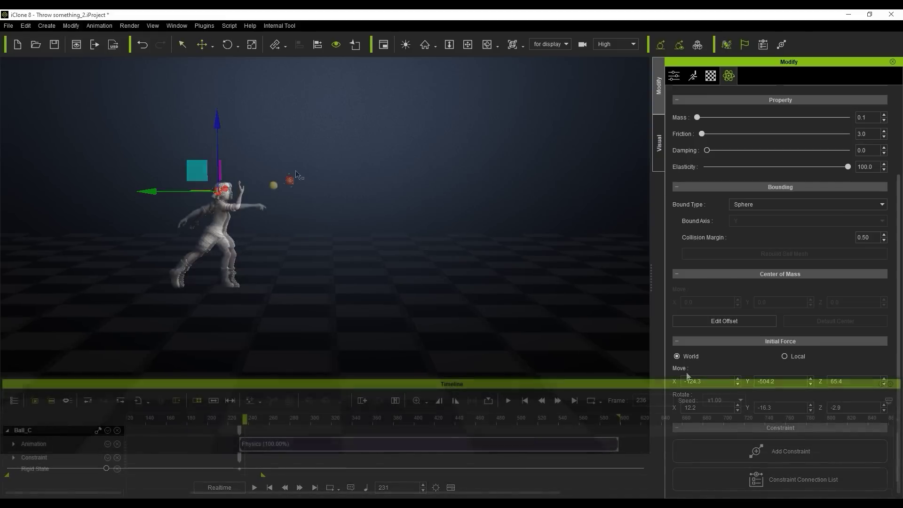